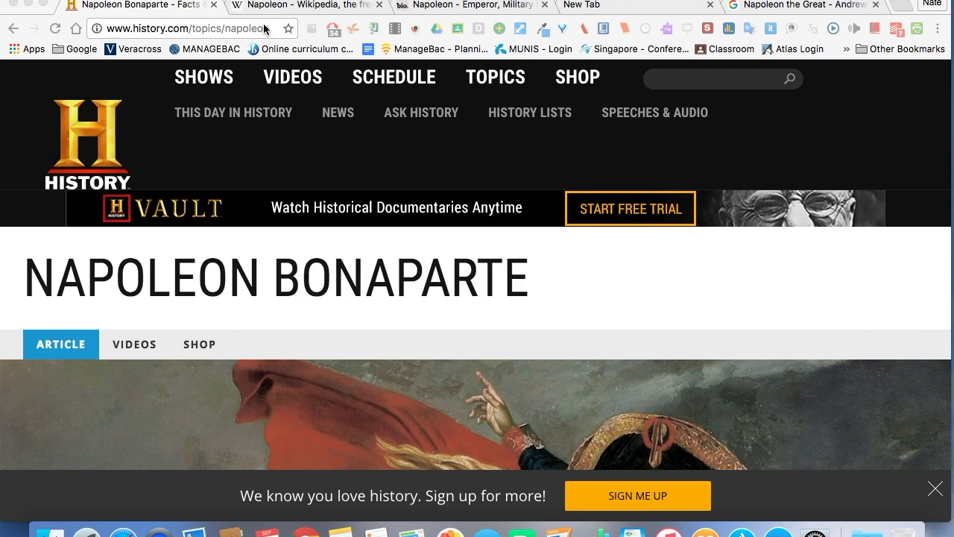
Step: Show Apogee's citation and 5/10 credibility score for the History.com Napoleon page, select the citation, then close it
{"action": "left_click", "coordinate": [585, 30]}
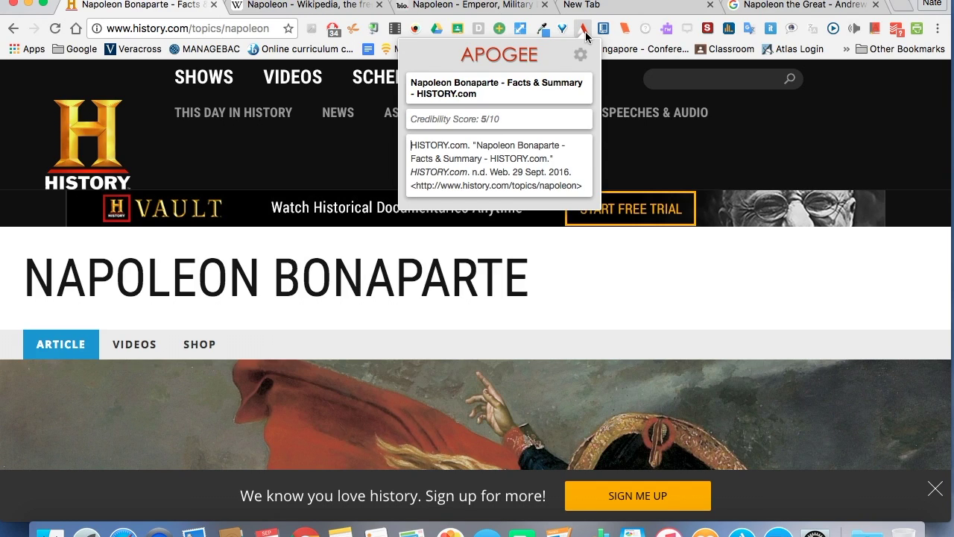
{"action": "triple_click", "coordinate": [487, 144]}
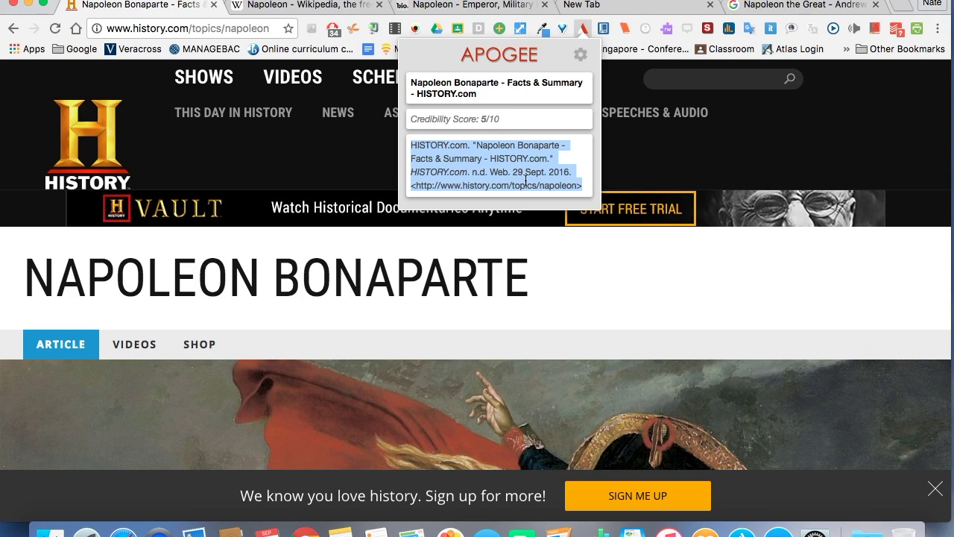
{"action": "left_click", "coordinate": [582, 34]}
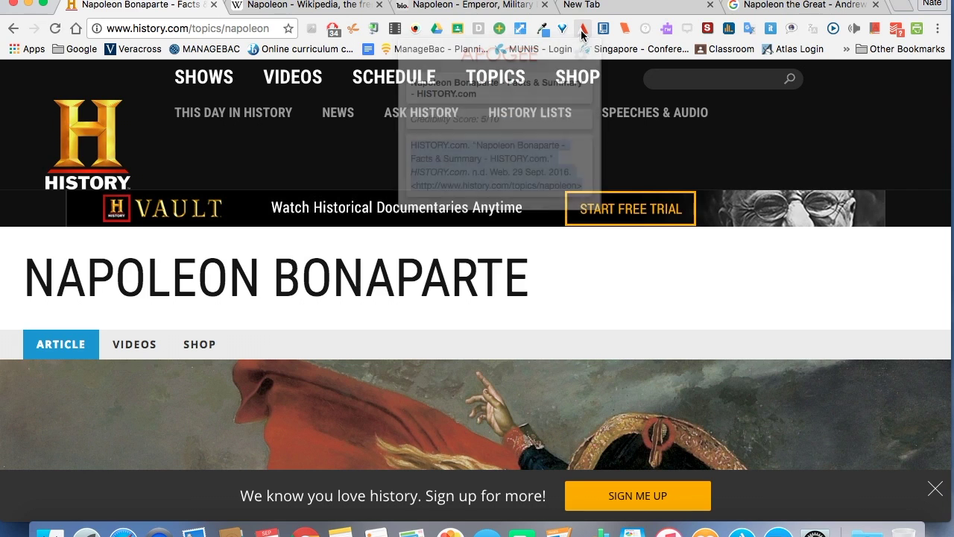
Step: On the Wikipedia Napoleon tab, generate the Cite This For Me MLA citation and select its text
{"action": "left_click", "coordinate": [322, 6]}
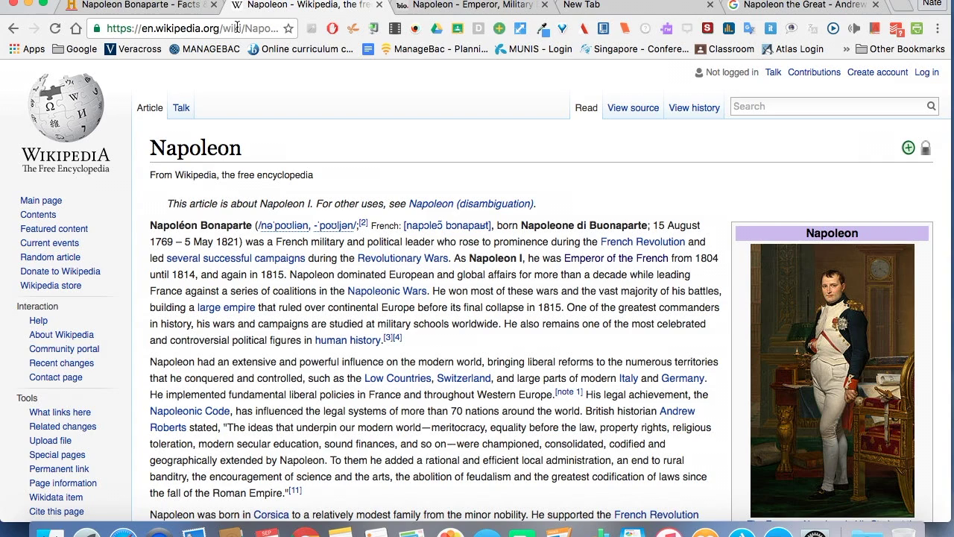
{"action": "left_click", "coordinate": [605, 29]}
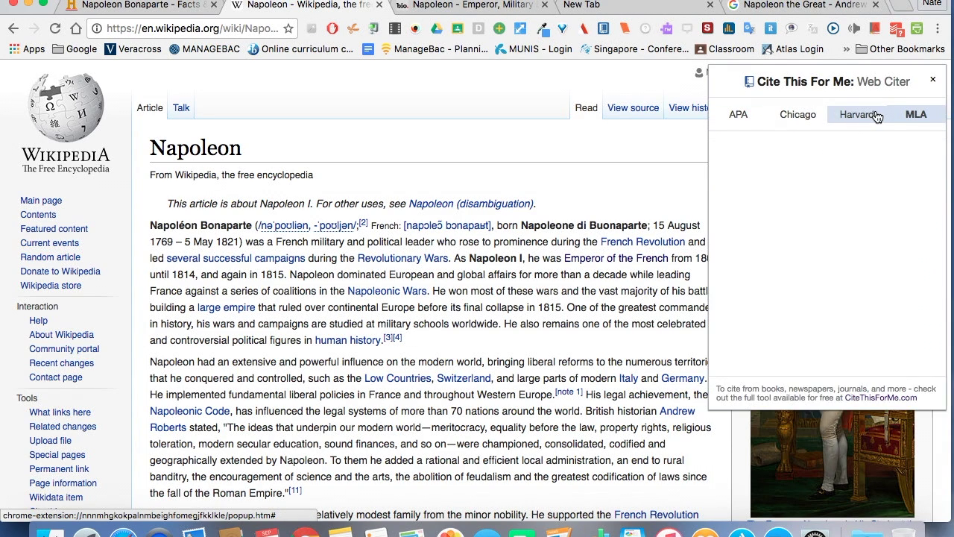
{"action": "left_click_drag", "start_coordinate": [880, 117], "coordinate": [740, 184]}
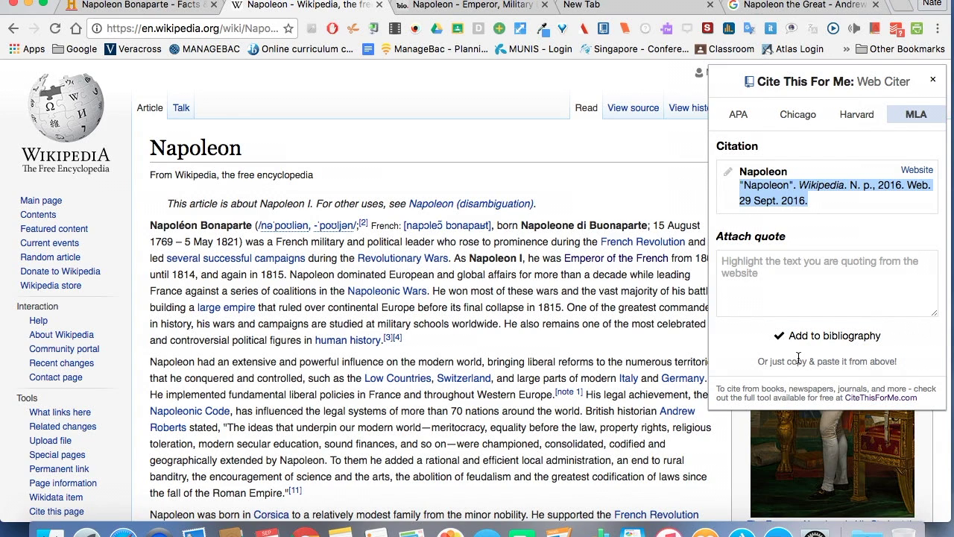
Step: Add the Wikipedia citation to the online bibliography's Cite a Website form, then go to the Biography.com tab
{"action": "left_click", "coordinate": [815, 338]}
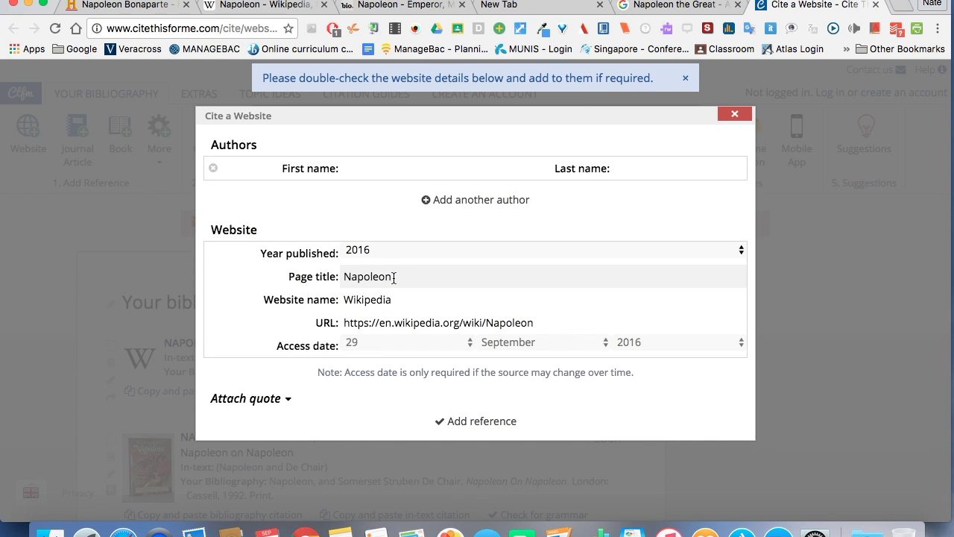
{"action": "left_click", "coordinate": [418, 9]}
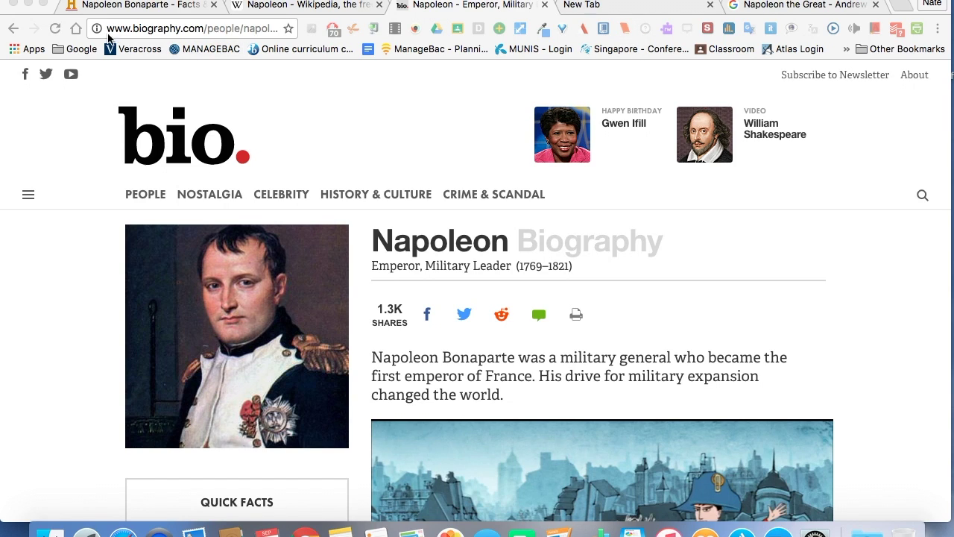
Step: Generate the EasyBib MLA7 citation 'Bio.com. A&E Networks Television, n.d.' for the biography page, then close the window
{"action": "left_click", "coordinate": [624, 29]}
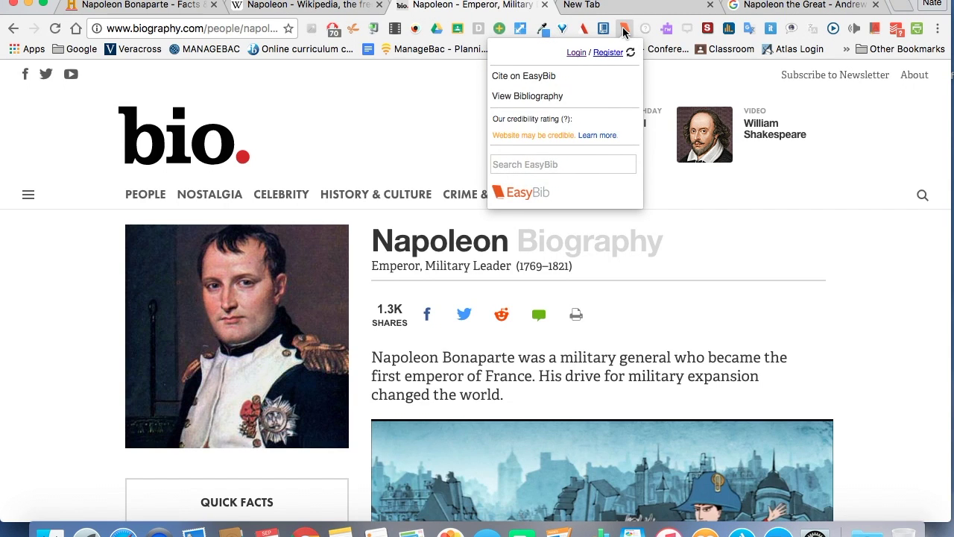
{"action": "left_click", "coordinate": [549, 77]}
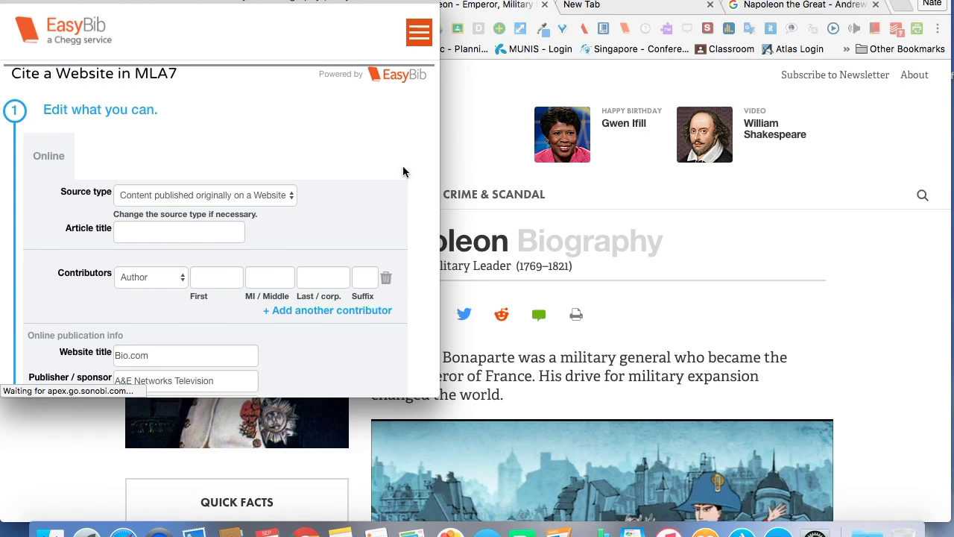
{"action": "scroll", "coordinate": [354, 196], "scroll_direction": "down", "scroll_amount": 2}
{"action": "scroll", "coordinate": [355, 198], "scroll_direction": "down", "scroll_amount": 3}
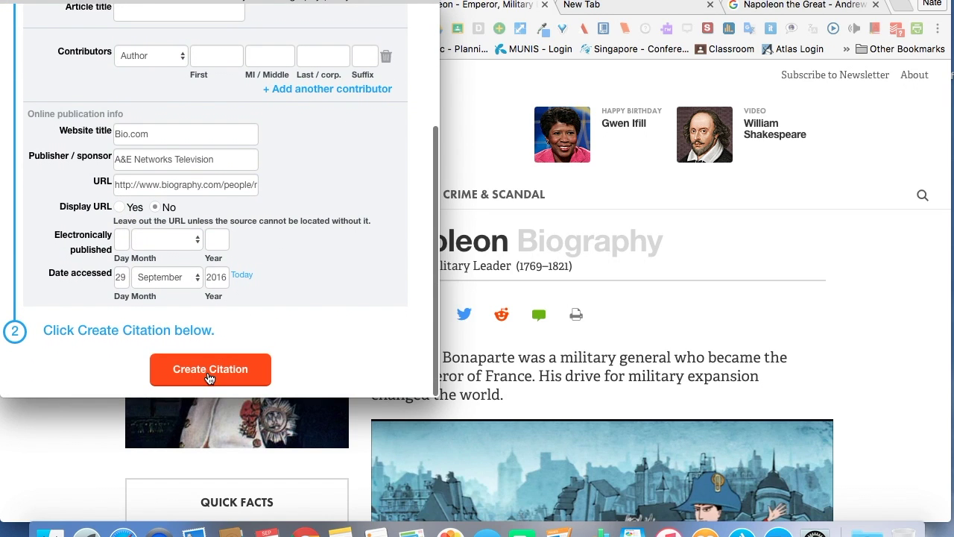
{"action": "left_click", "coordinate": [209, 370]}
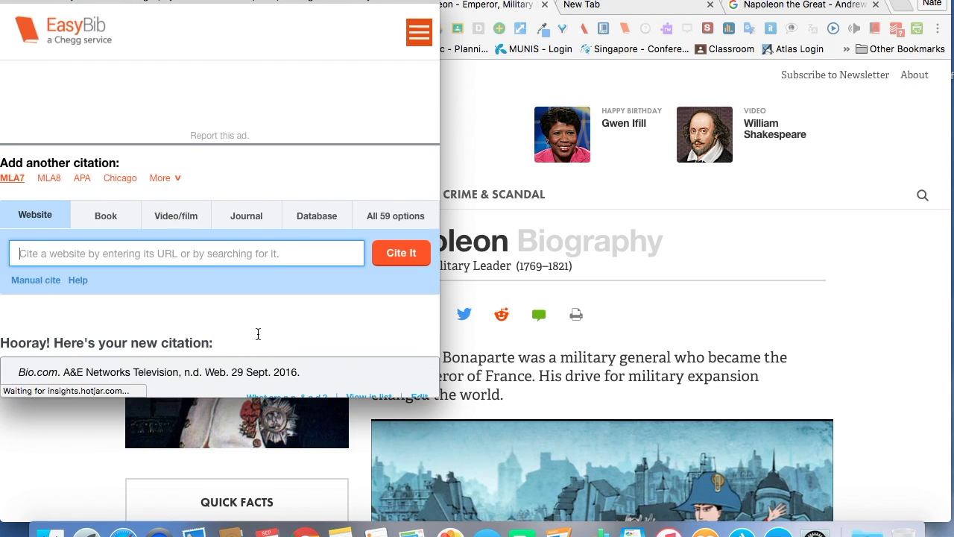
{"action": "scroll", "coordinate": [258, 332], "scroll_direction": "down", "scroll_amount": 3}
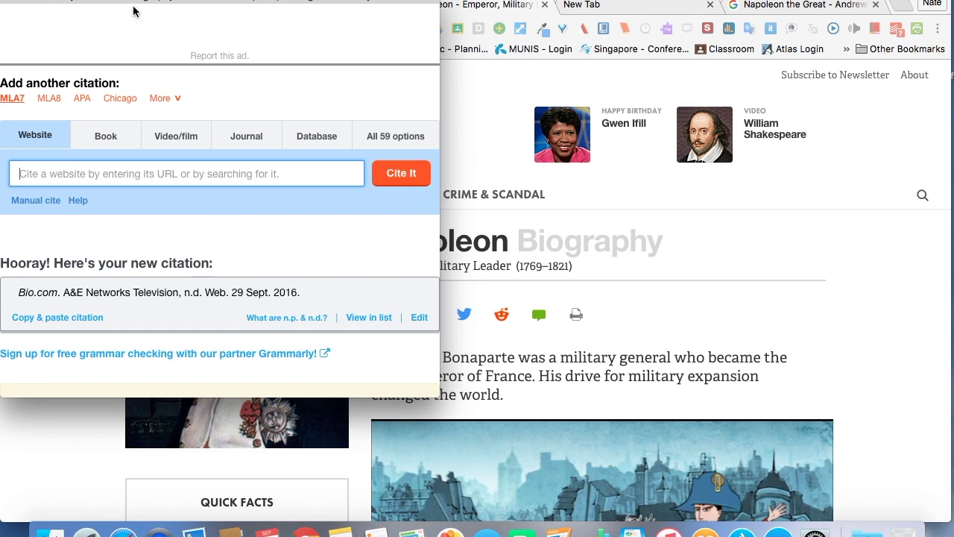
{"action": "left_click", "coordinate": [13, 4]}
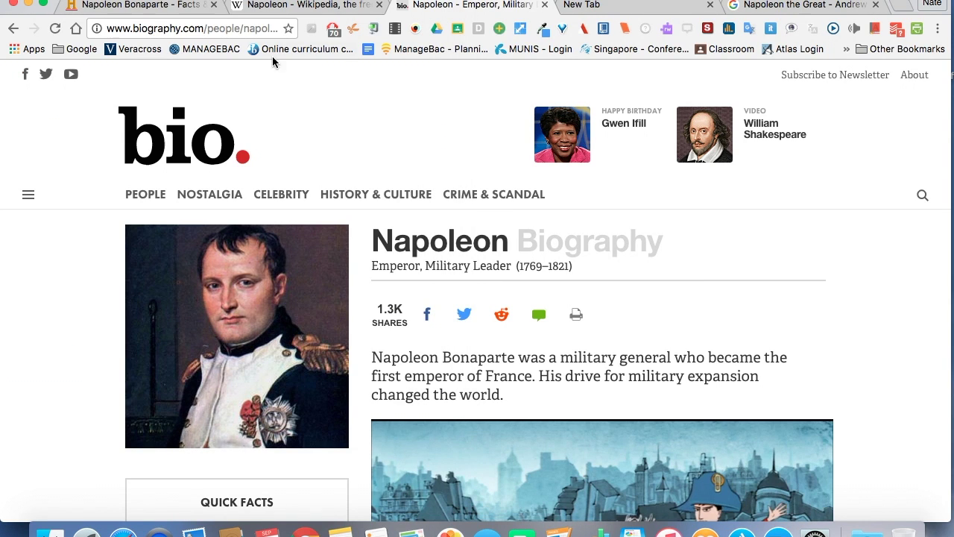
Step: On the History.com Napoleon Bonaparte tab, generate an EasyBib MLA7 citation, then close the citation window
{"action": "left_click", "coordinate": [167, 5]}
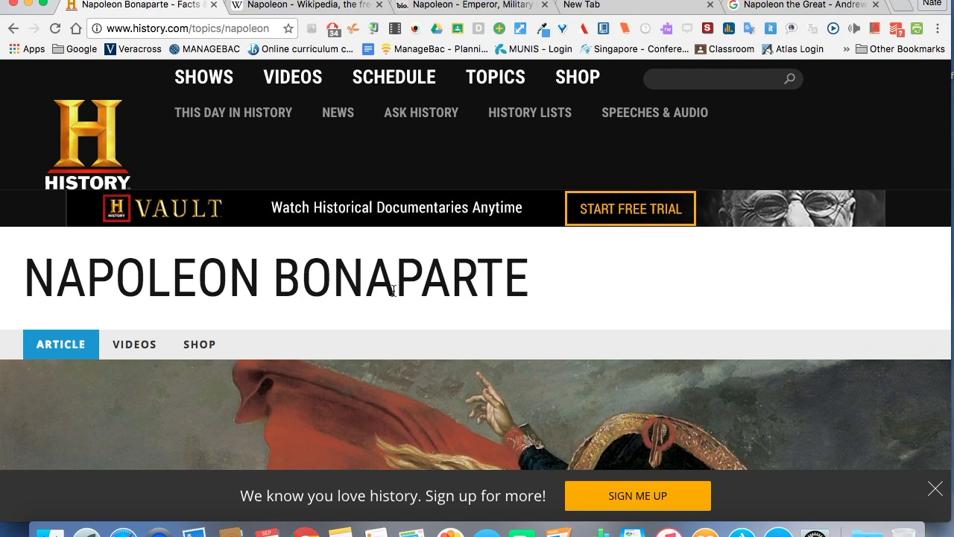
{"action": "left_click", "coordinate": [625, 29]}
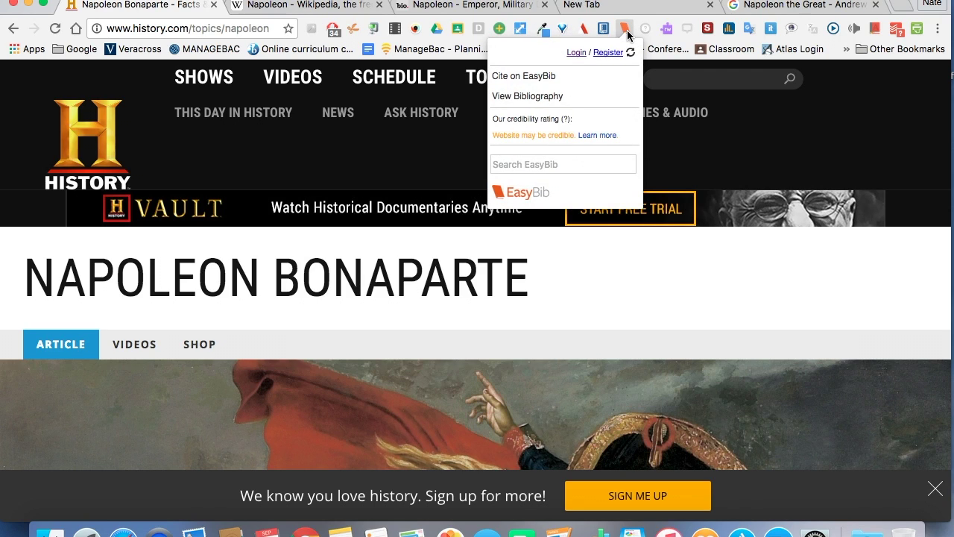
{"action": "left_click", "coordinate": [534, 77]}
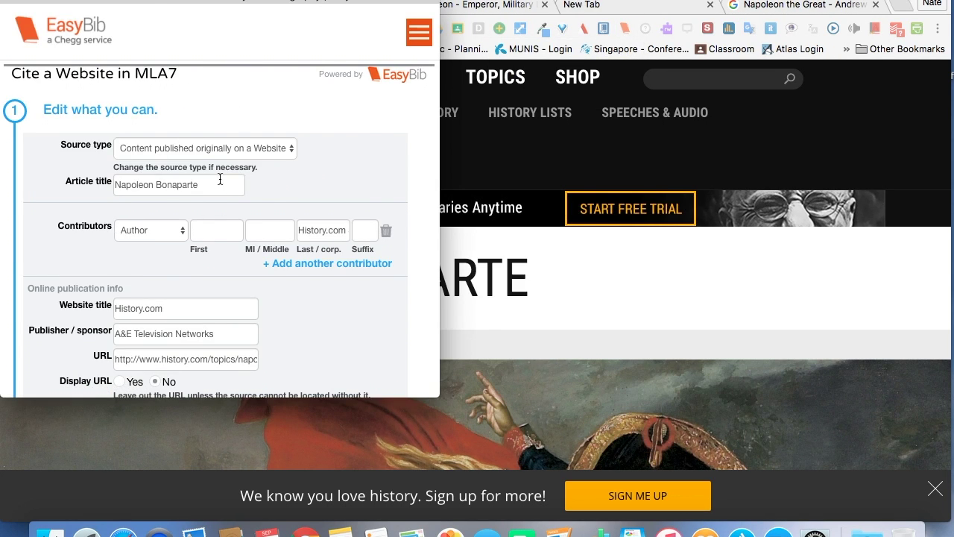
{"action": "scroll", "coordinate": [418, 170], "scroll_direction": "down", "scroll_amount": 5}
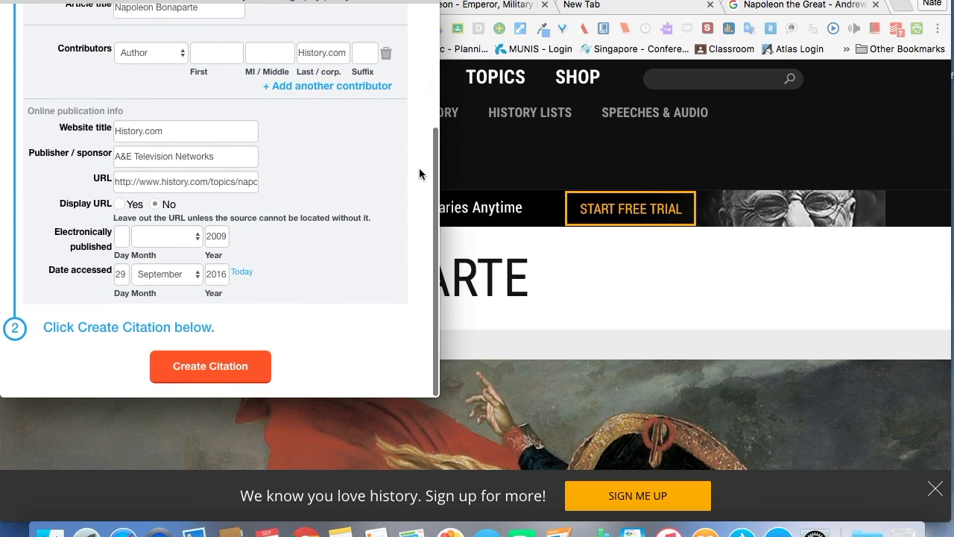
{"action": "left_click", "coordinate": [211, 372]}
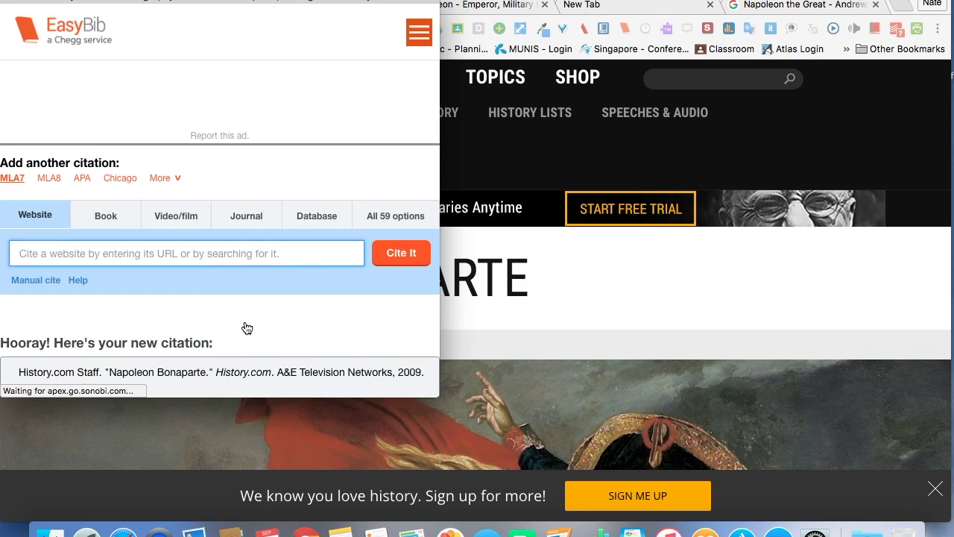
{"action": "scroll", "coordinate": [245, 324], "scroll_direction": "down", "scroll_amount": 3}
{"action": "mouse_move", "coordinate": [122, 256]}
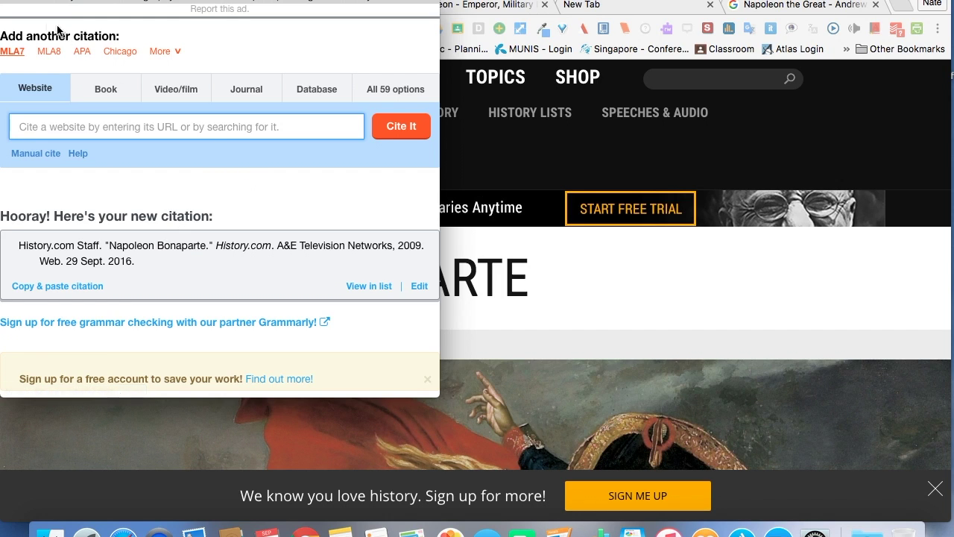
{"action": "left_click", "coordinate": [7, 2]}
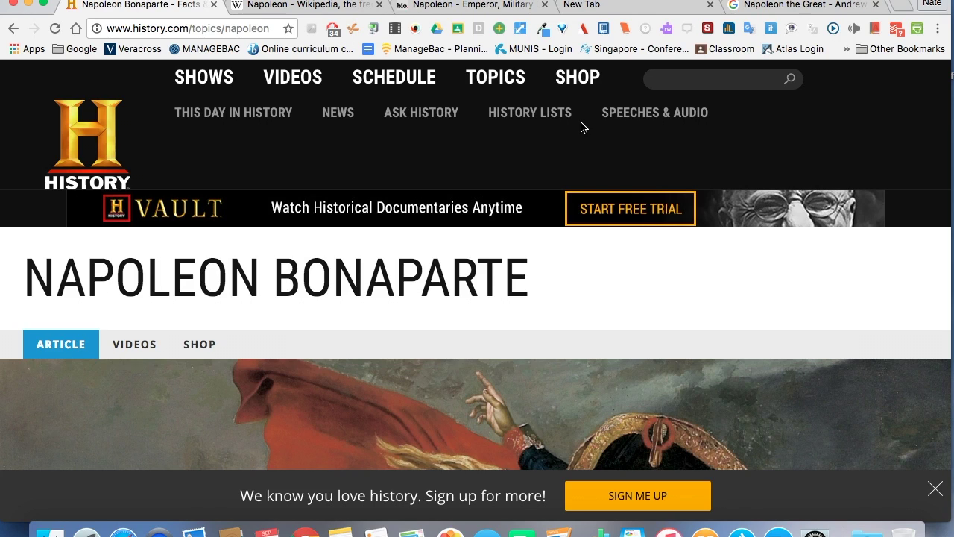
Step: Launch OttoBib from the Chrome apps in the new tab
{"action": "left_click", "coordinate": [642, 8]}
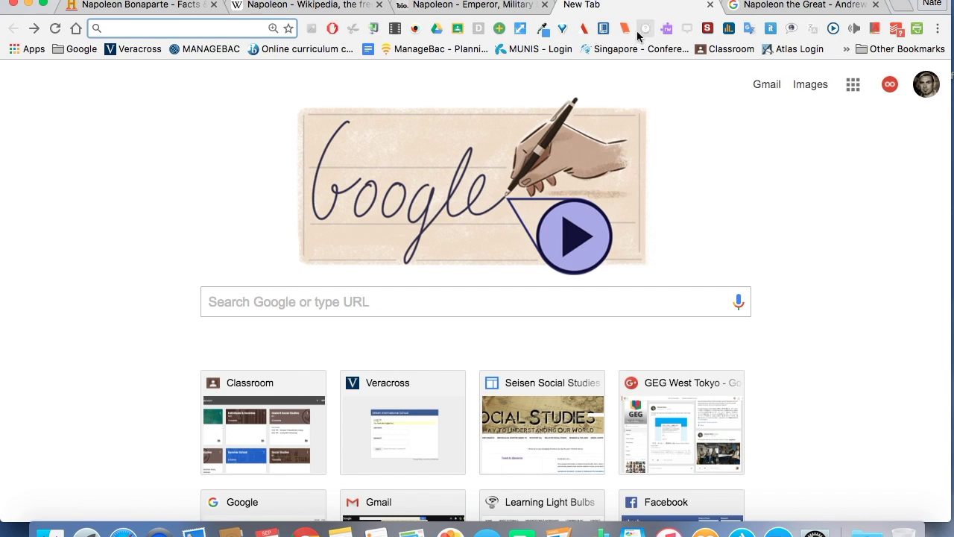
{"action": "left_click", "coordinate": [29, 50]}
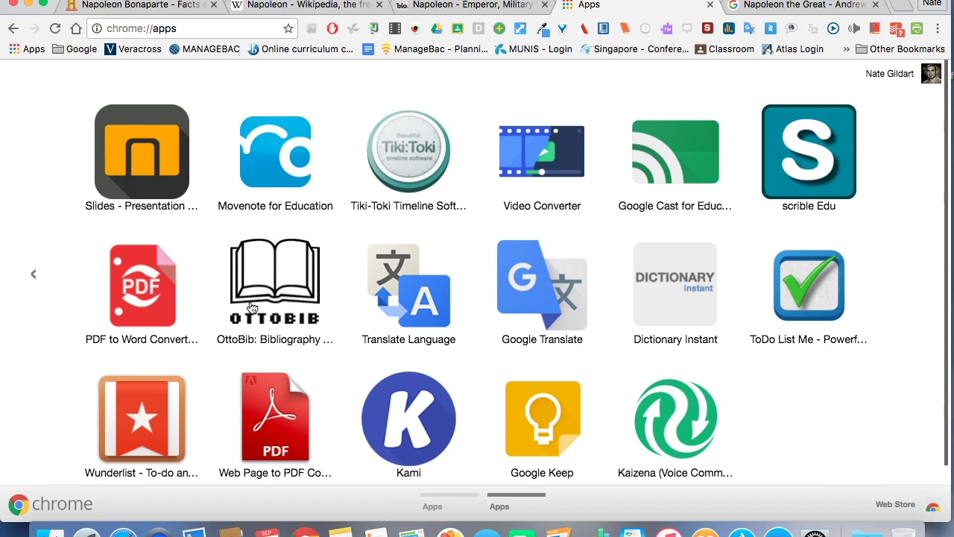
{"action": "left_click", "coordinate": [280, 286]}
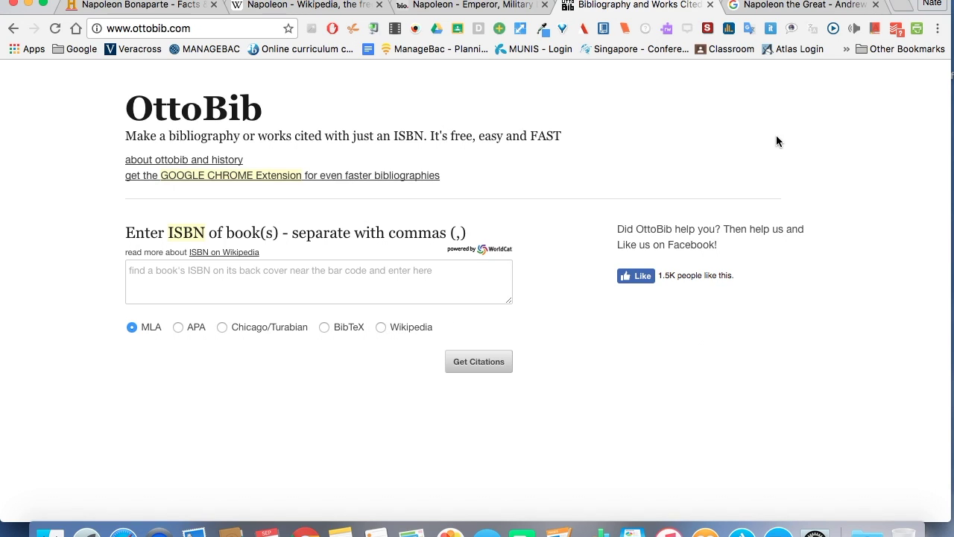
{"action": "left_click", "coordinate": [796, 9]}
{"action": "scroll", "coordinate": [559, 230], "scroll_direction": "down", "scroll_amount": 3}
{"action": "scroll", "coordinate": [559, 230], "scroll_direction": "down", "scroll_amount": 15}
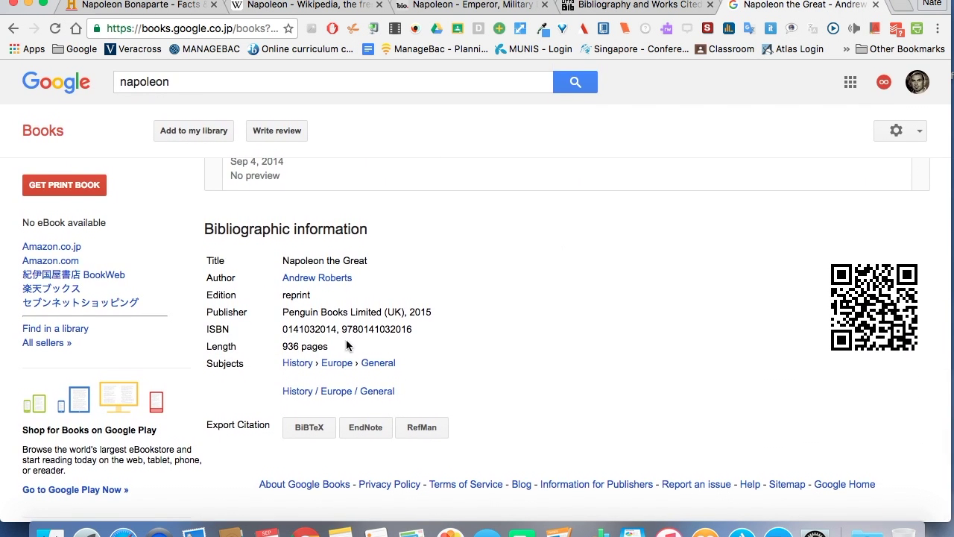
{"action": "left_click_drag", "start_coordinate": [342, 326], "coordinate": [412, 327]}
{"action": "key", "text": "super+c"}
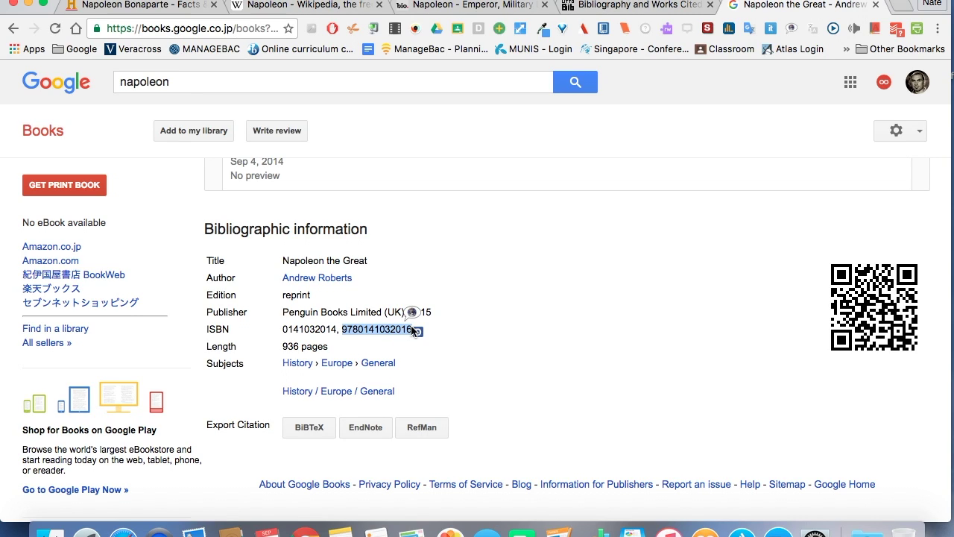
{"action": "left_click", "coordinate": [501, 196]}
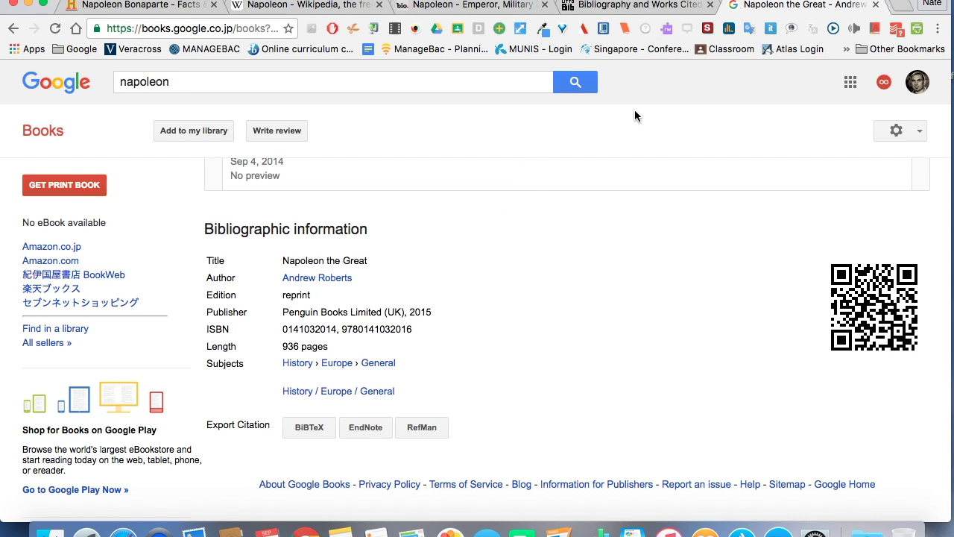
{"action": "left_click", "coordinate": [875, 5]}
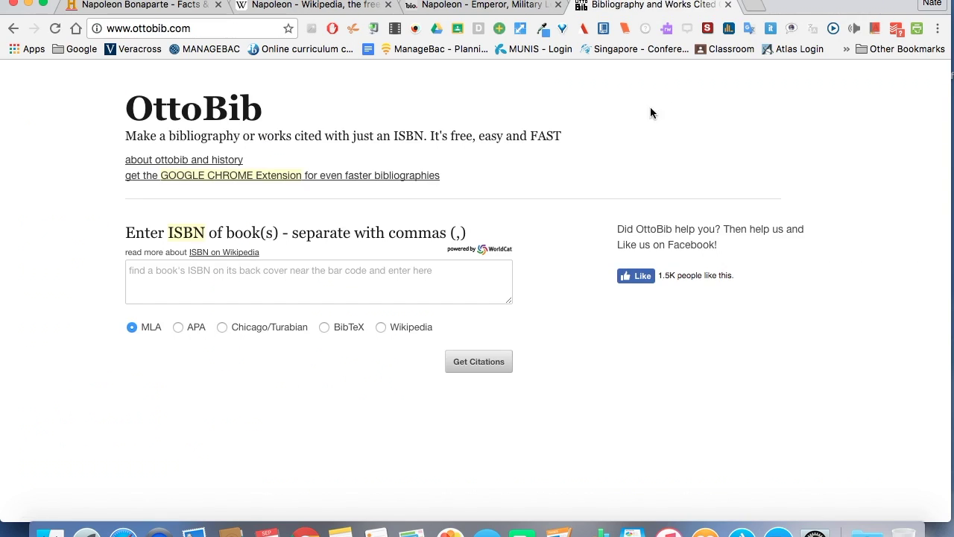
{"action": "left_click", "coordinate": [322, 286]}
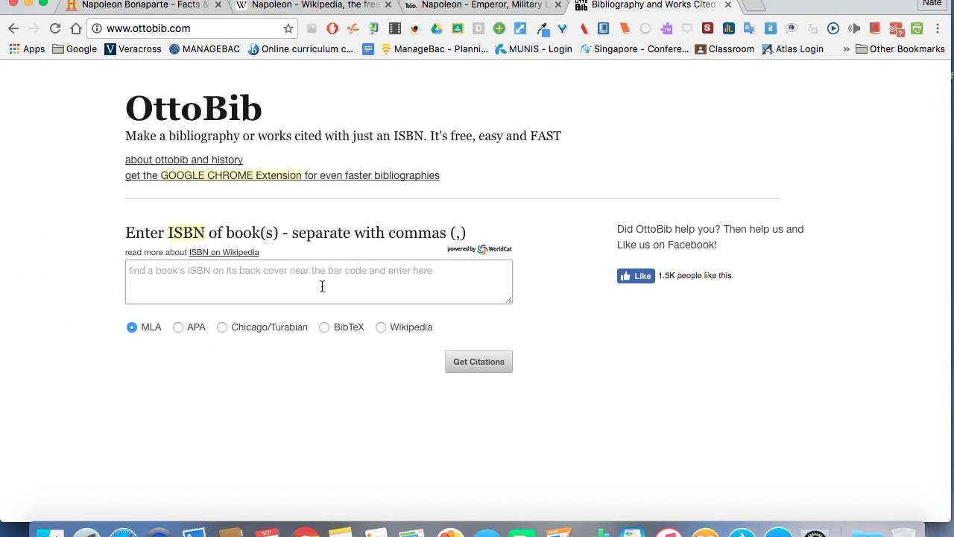
{"action": "key", "text": "super+v"}
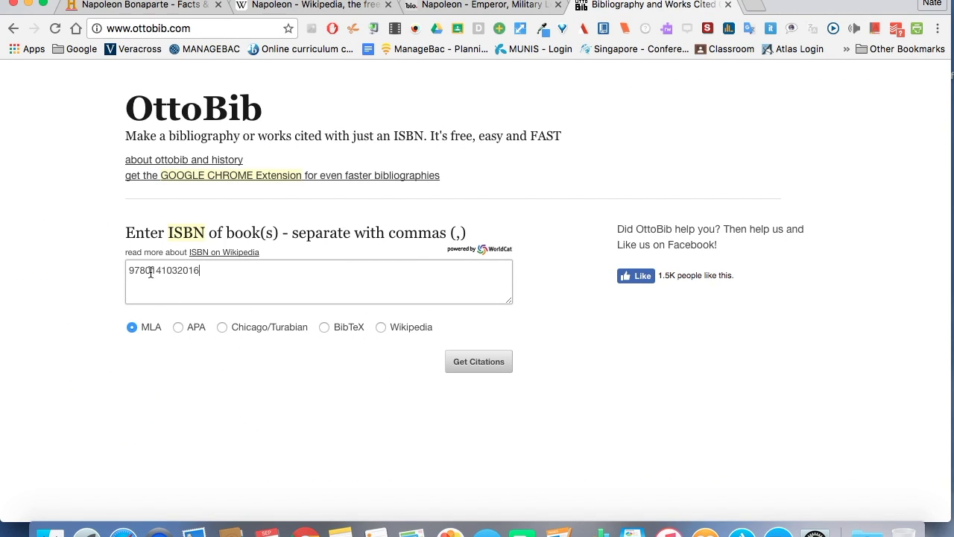
{"action": "left_click", "coordinate": [488, 363]}
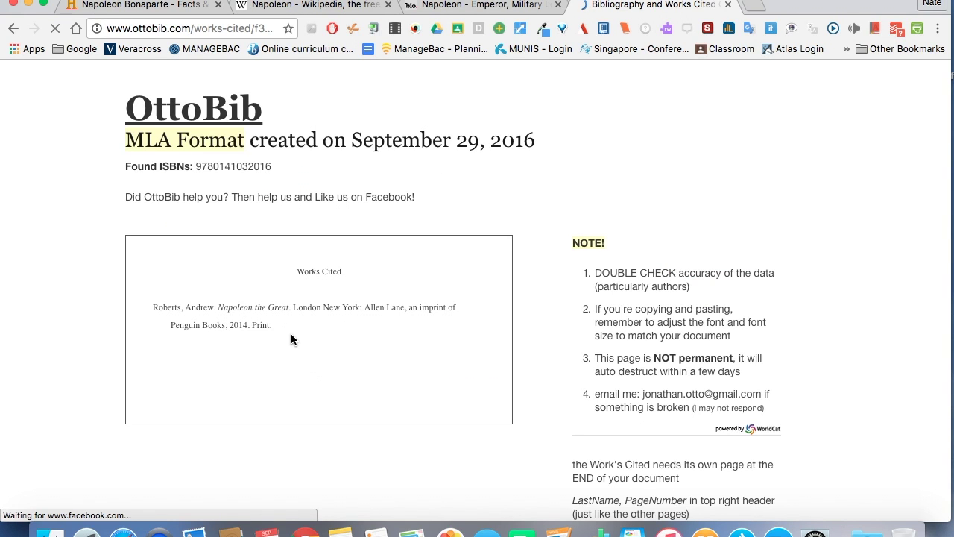
{"action": "left_click_drag", "start_coordinate": [282, 340], "coordinate": [137, 316]}
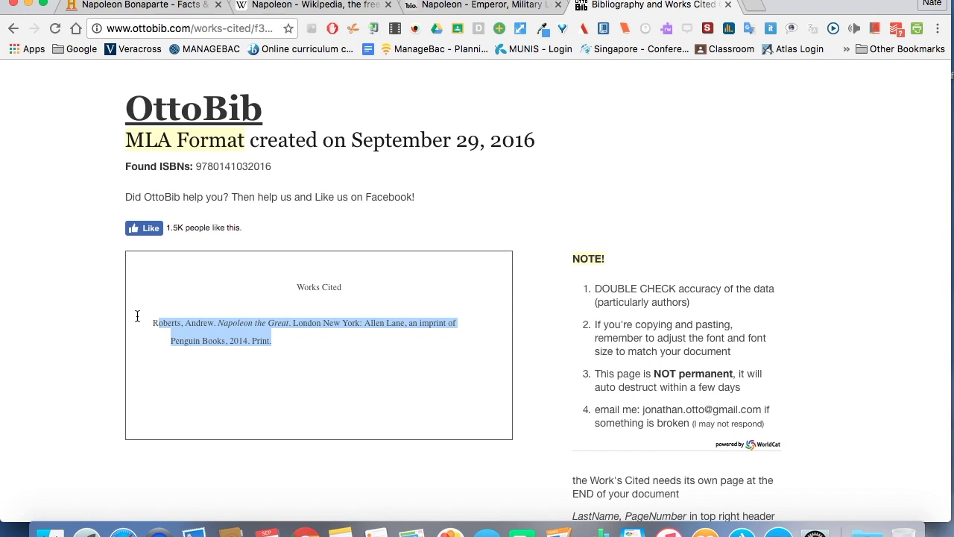
{"action": "left_click", "coordinate": [159, 324]}
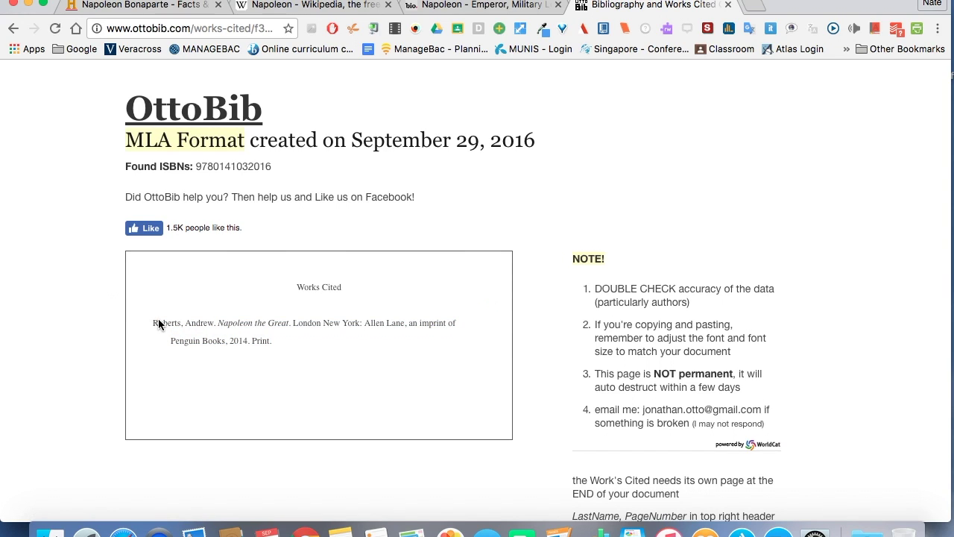